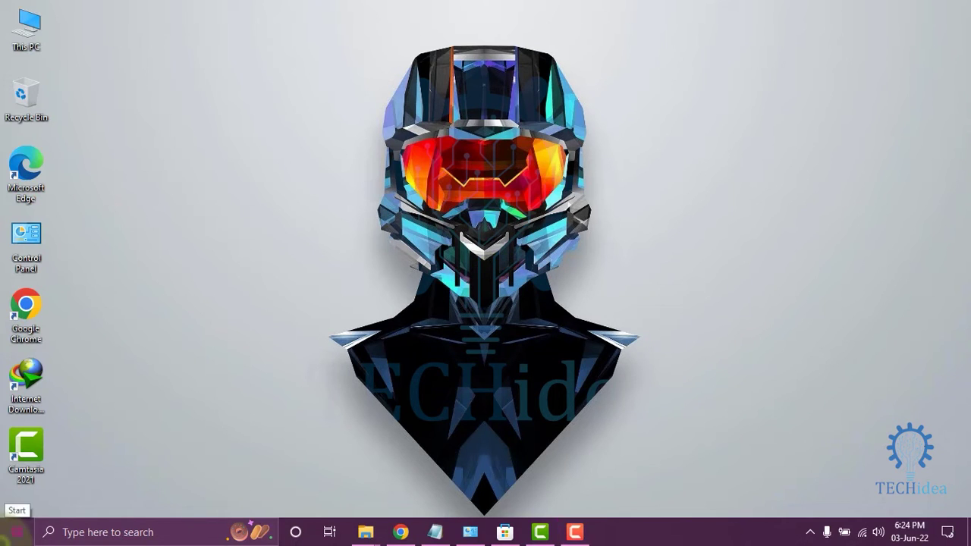
# - Open the Start button's quick-access menu that lists Device Manager
pyautogui.click(17, 531)
# - Launch Device Manager and expand Network adapters to show the Qualcomm Atheros adapter
pyautogui.rightClick(15, 531)
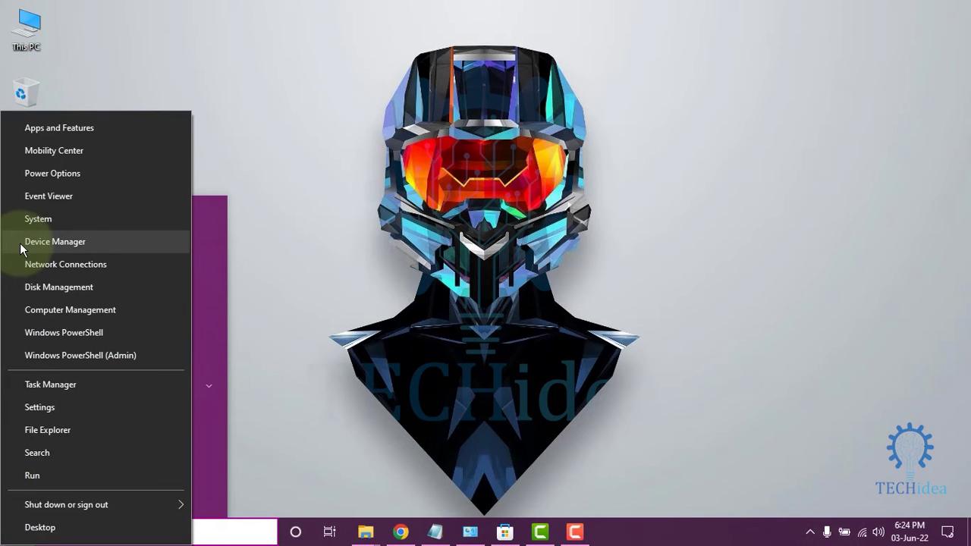
pyautogui.click(87, 243)
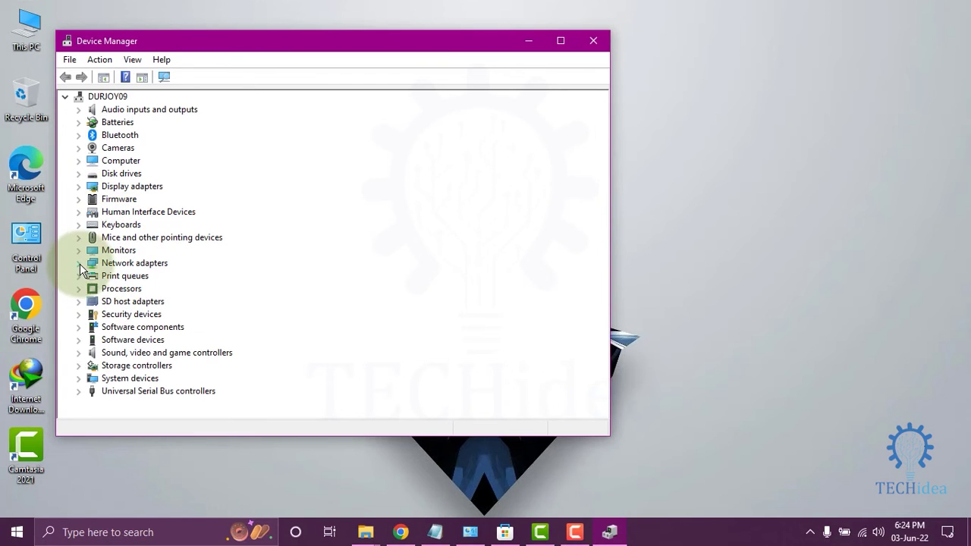
pyautogui.click(79, 263)
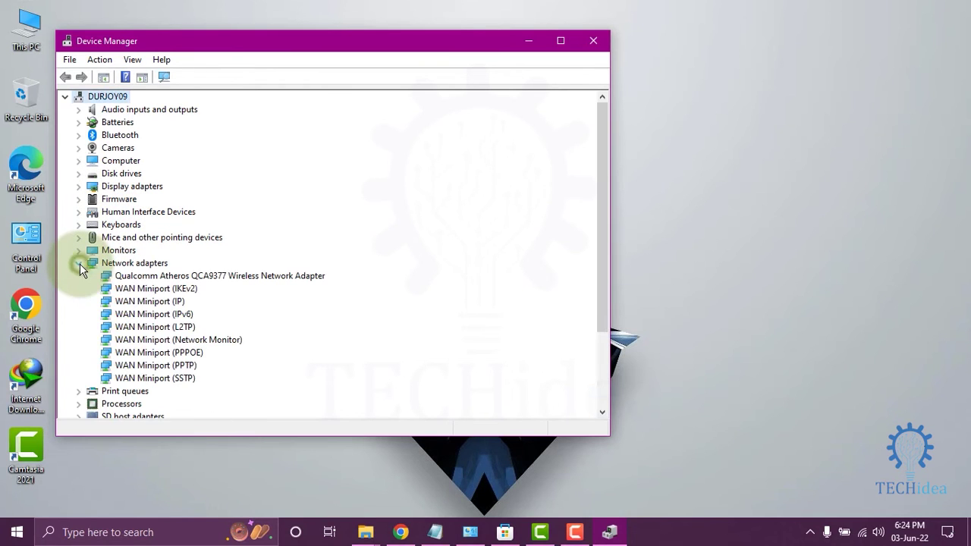
# - Set the Qualcomm Atheros QCA9377 adapter's advanced Network Address property to 4D967D4T64 and confirm
pyautogui.rightClick(138, 278)
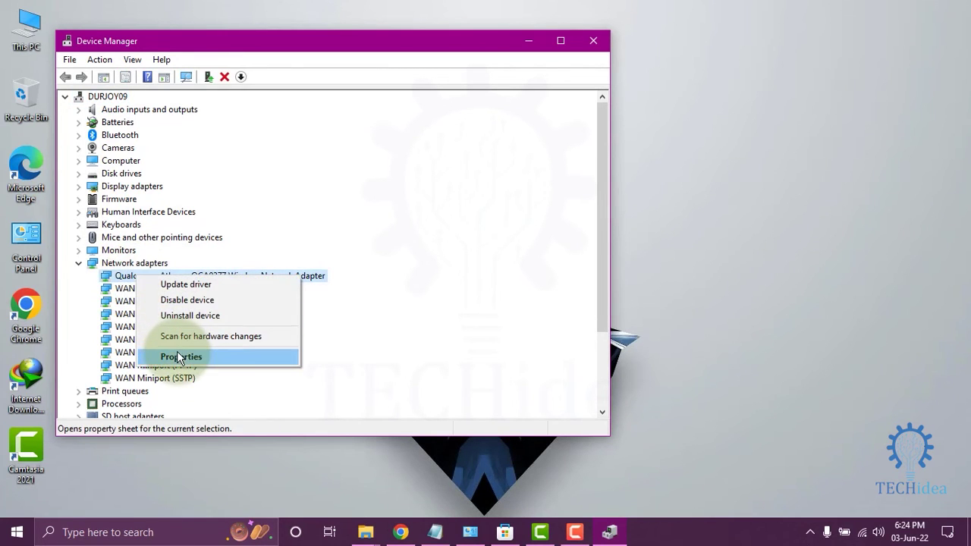
pyautogui.click(194, 358)
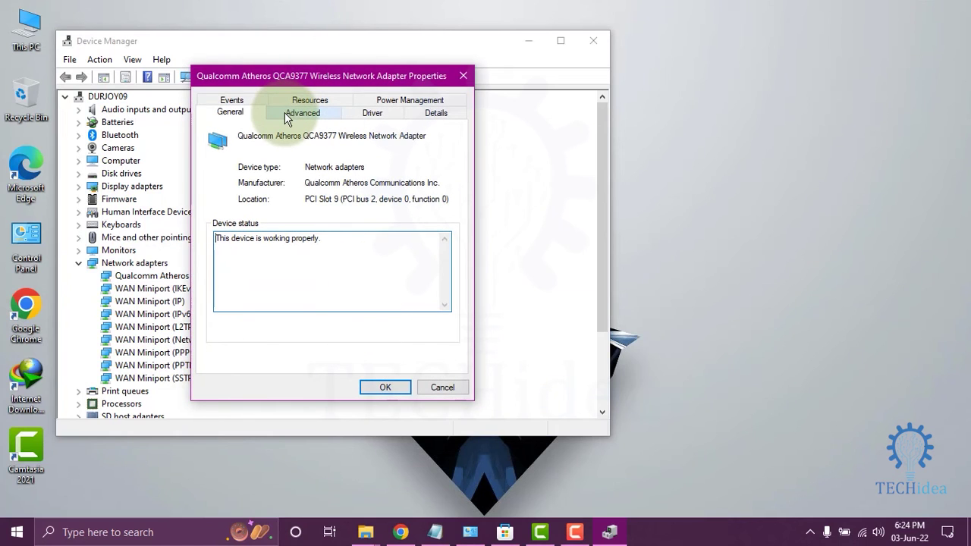
pyautogui.click(310, 116)
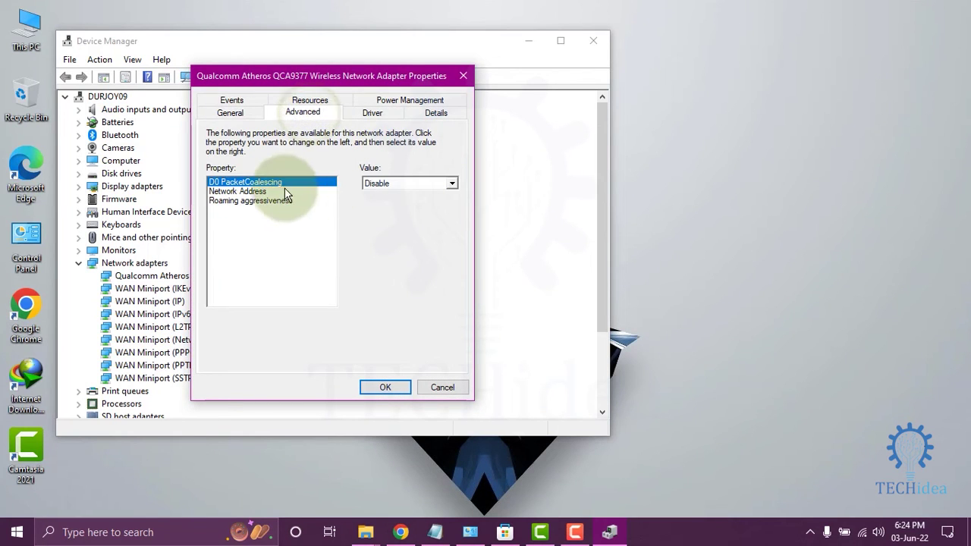
pyautogui.click(228, 192)
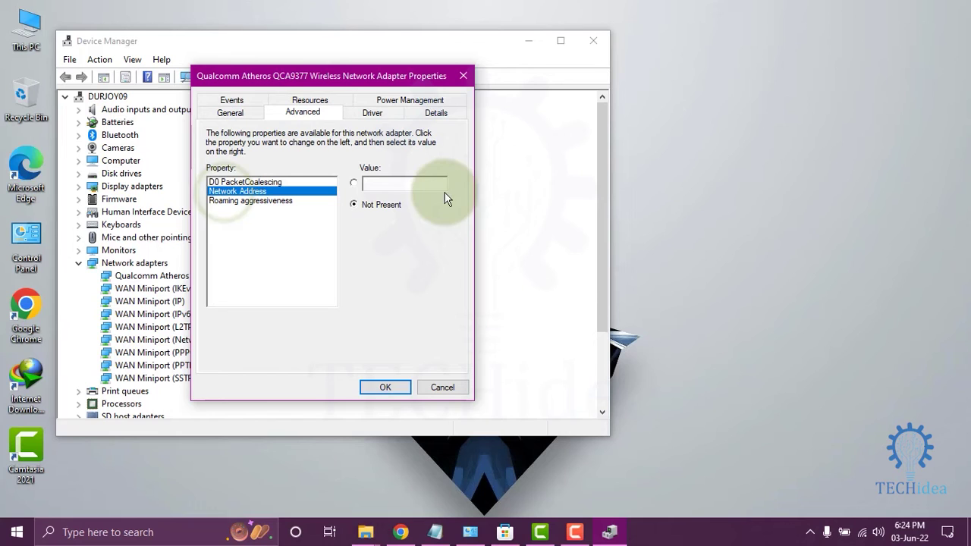
pyautogui.click(413, 182)
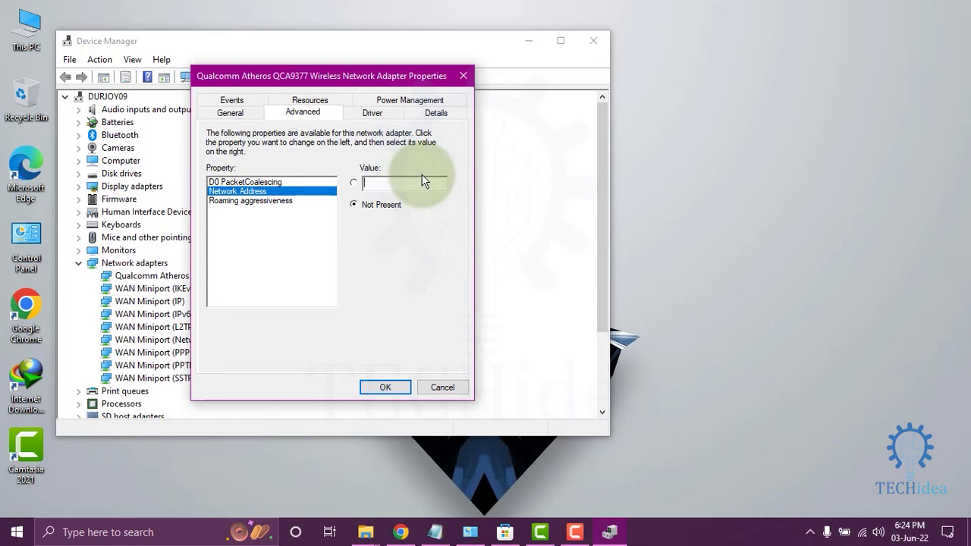
pyautogui.write('4D967D4T64')
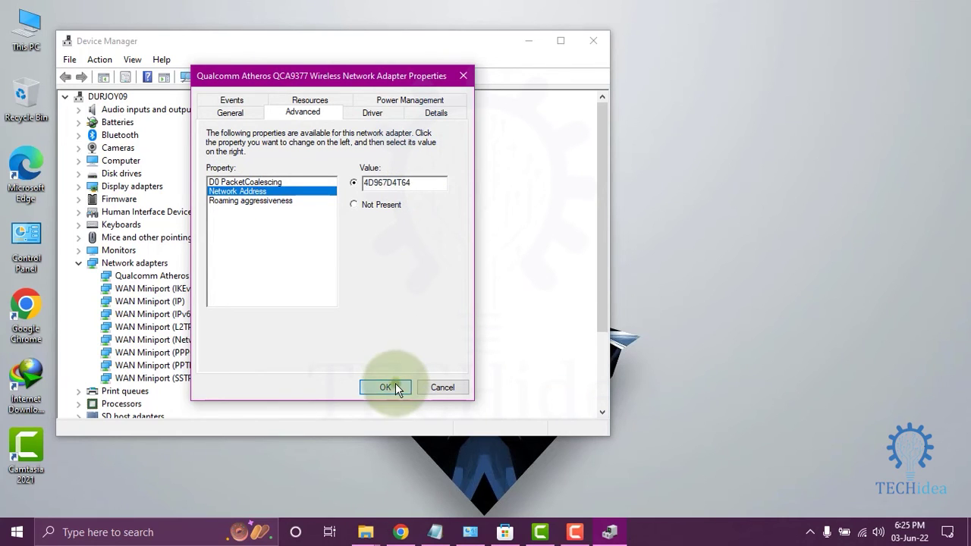
pyautogui.click(386, 387)
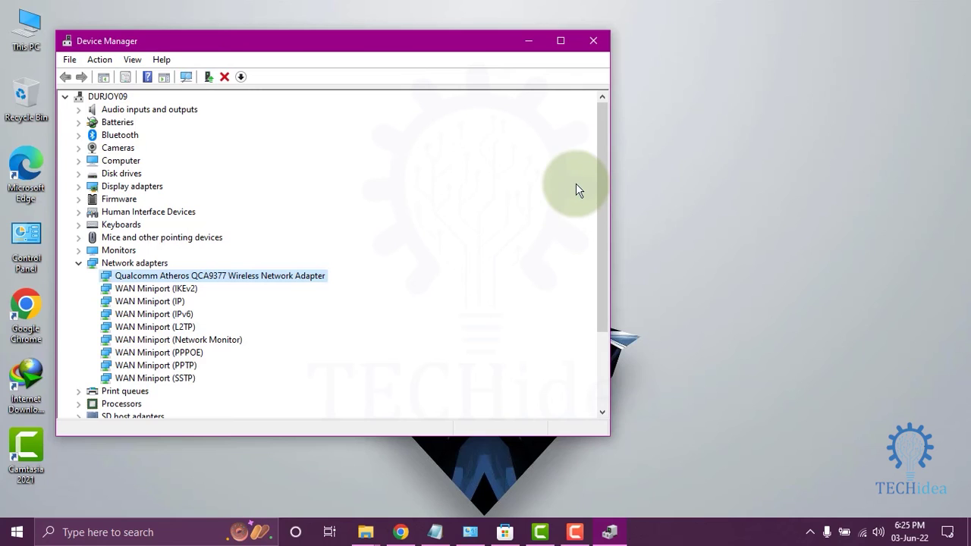